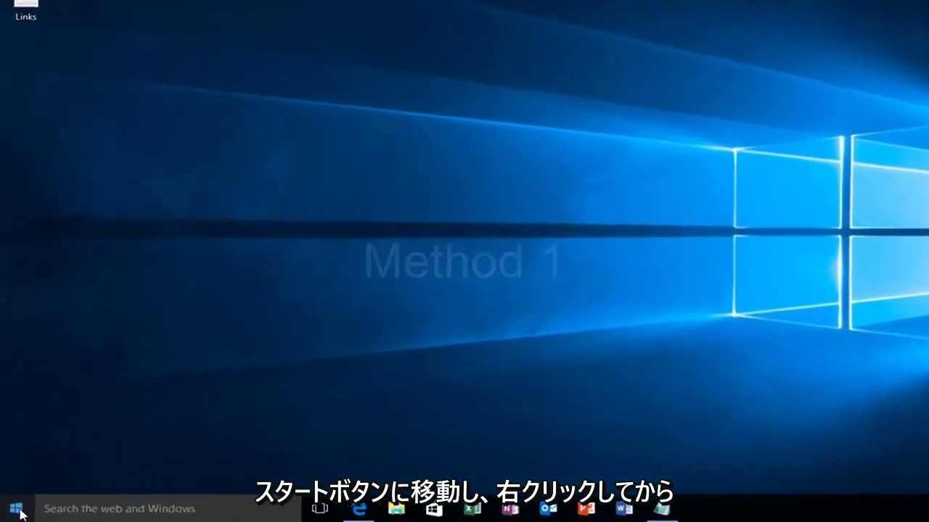
- Run WSReset.exe from the Run dialog to reset the Windows Store
right_click(15, 510)
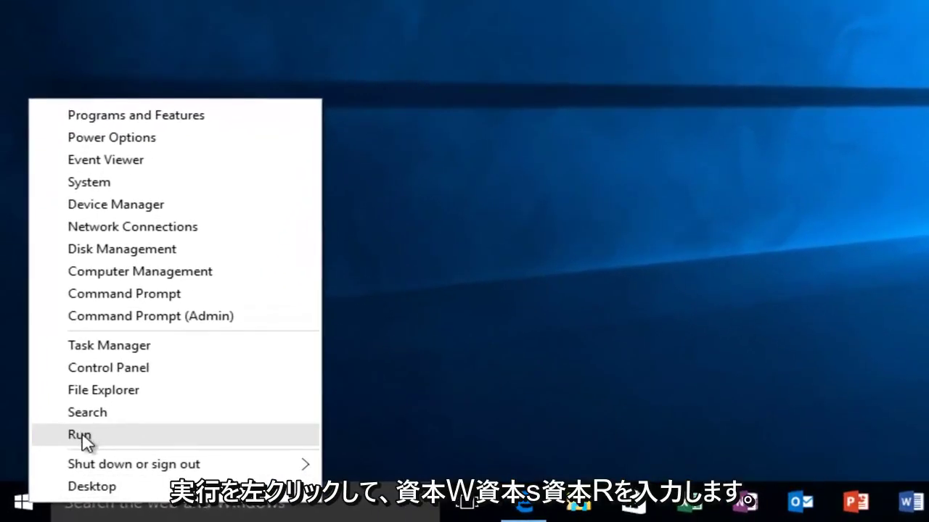
click(80, 434)
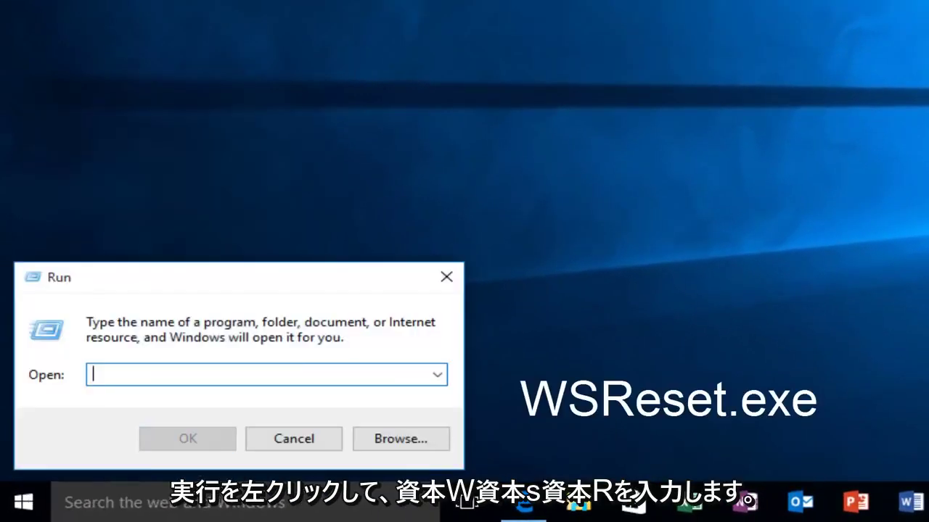
text(W)
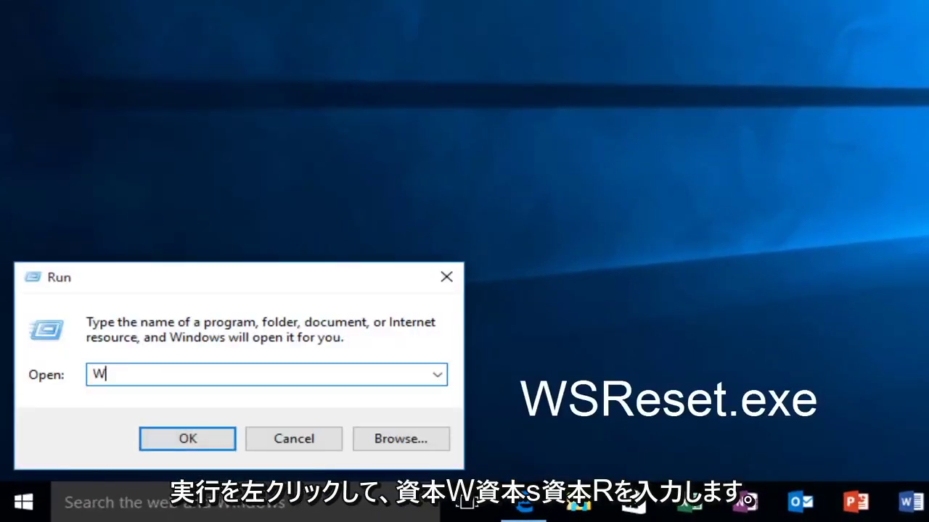
text(SReset)
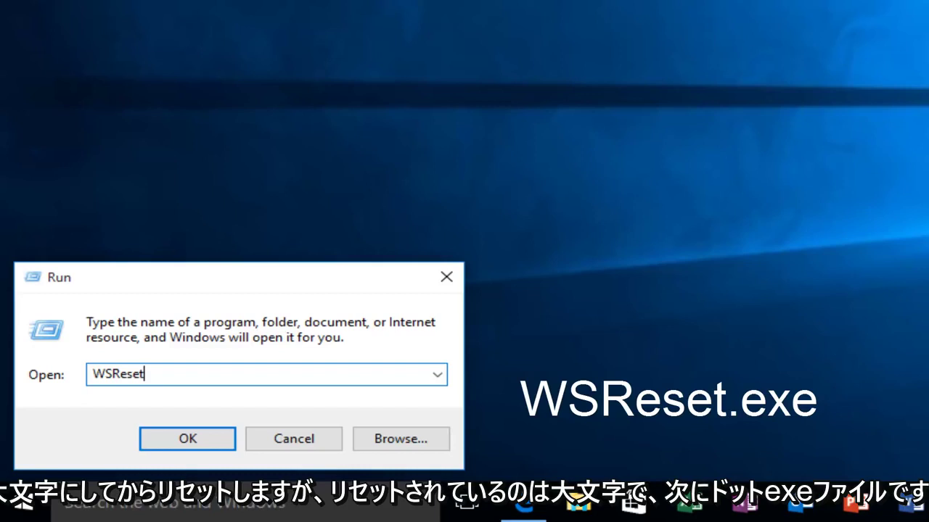
text(exe)
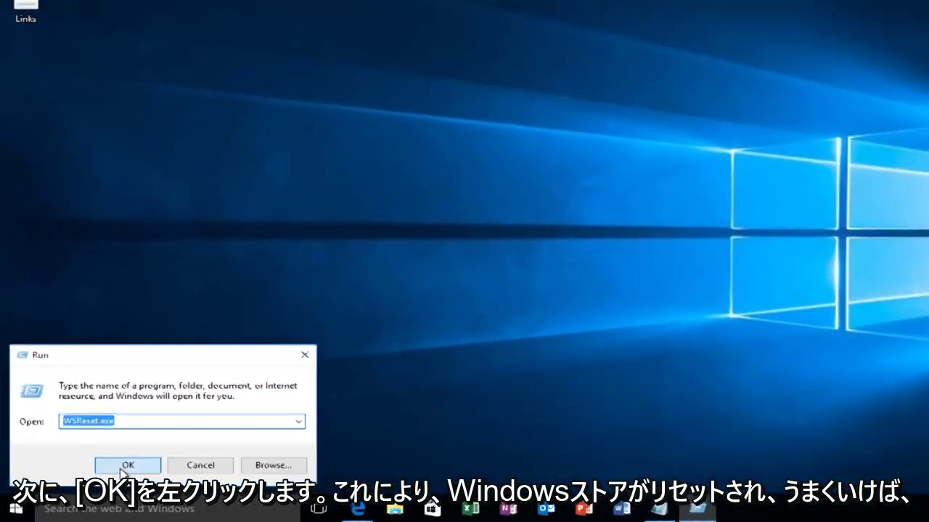
click(121, 469)
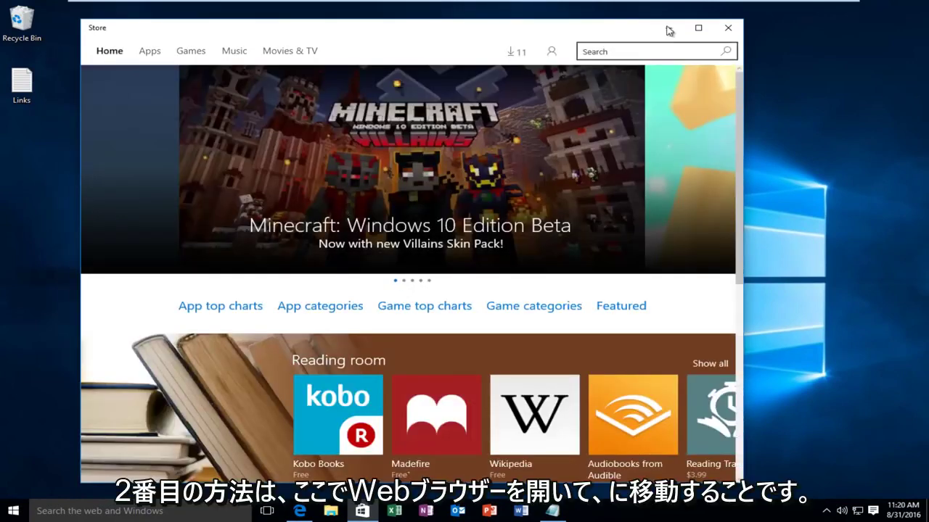
- Close the reset Store, then download and open the Windows apps troubleshooter from Microsoft's support page in Edge
click(725, 28)
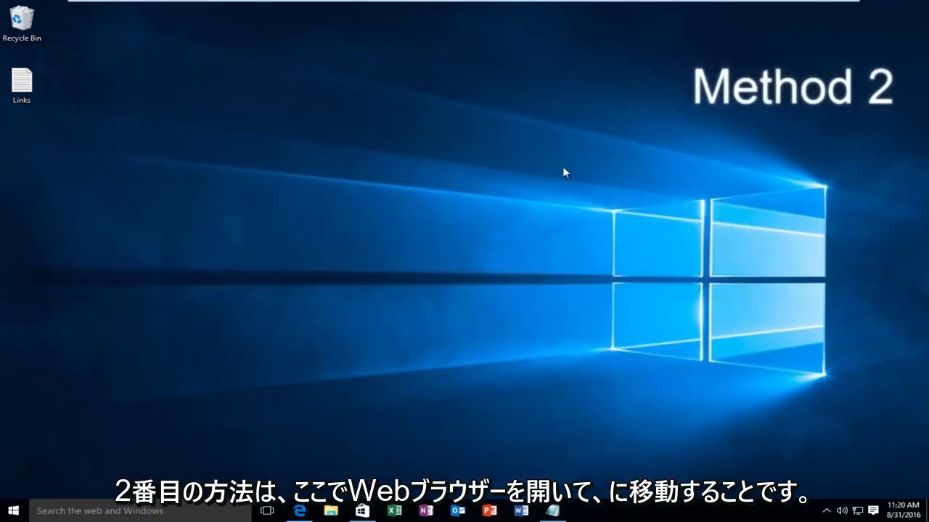
click(299, 511)
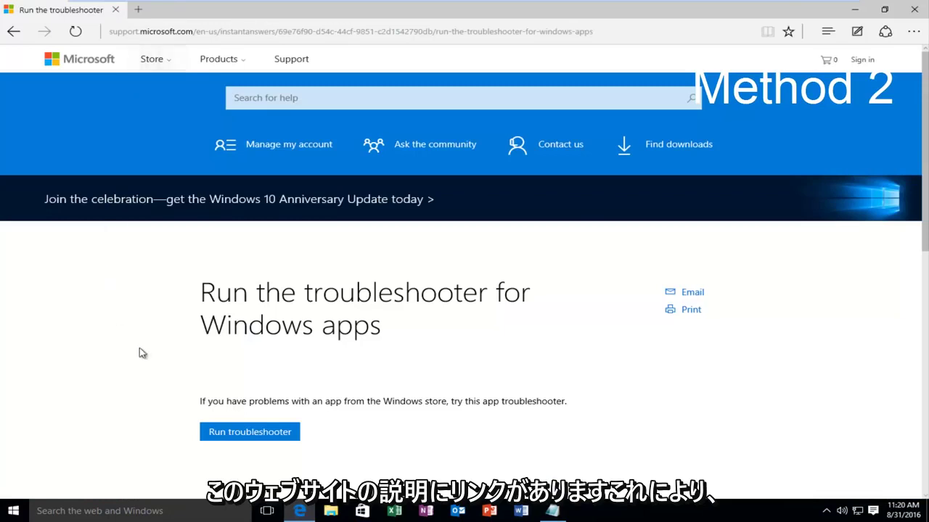
scroll(145, 316, down, 1)
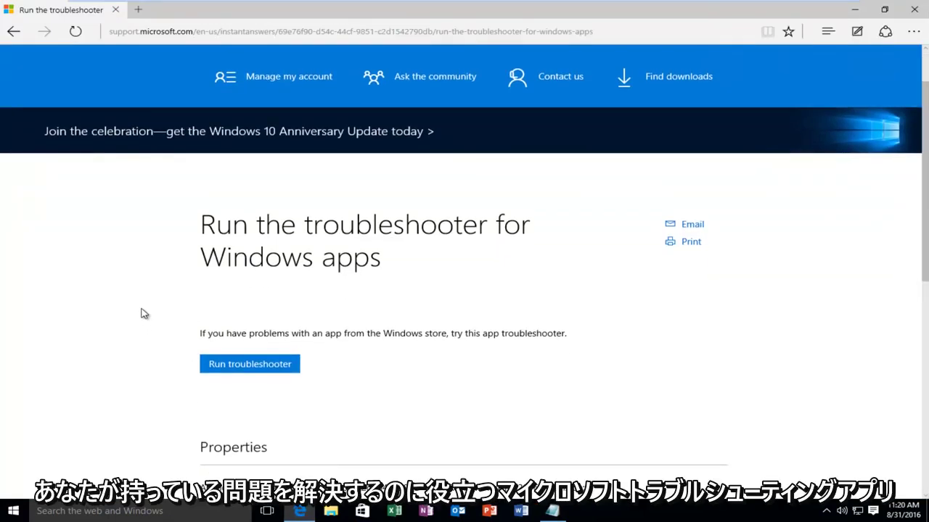
scroll(135, 301, down, 1)
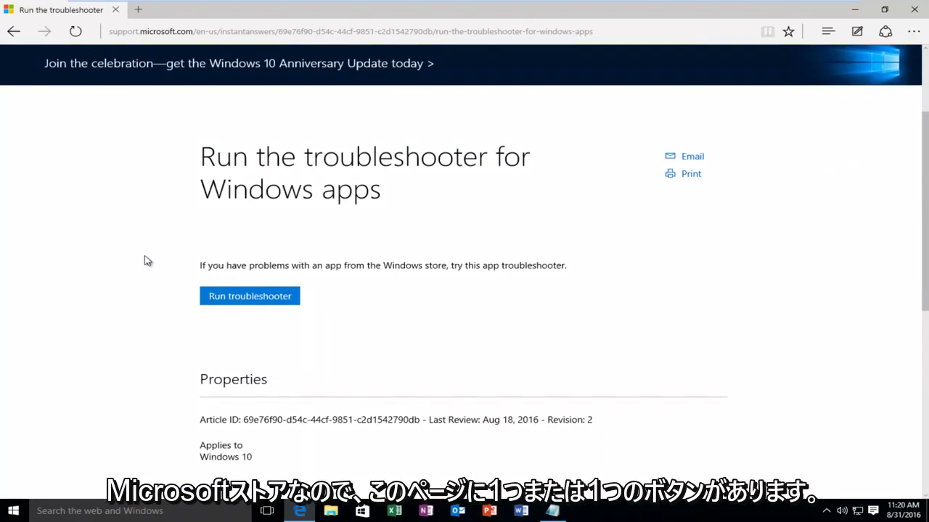
scroll(280, 276, up, 2)
scroll(240, 288, down, 2)
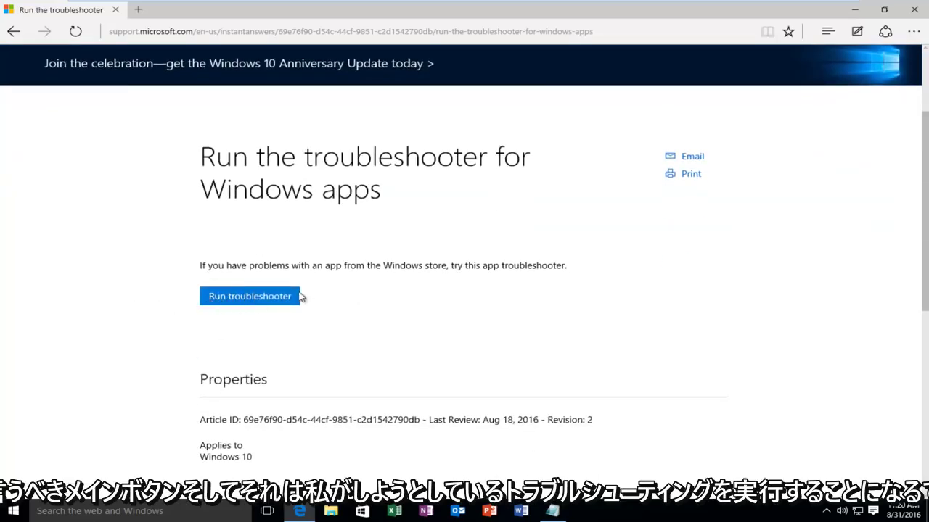
click(224, 301)
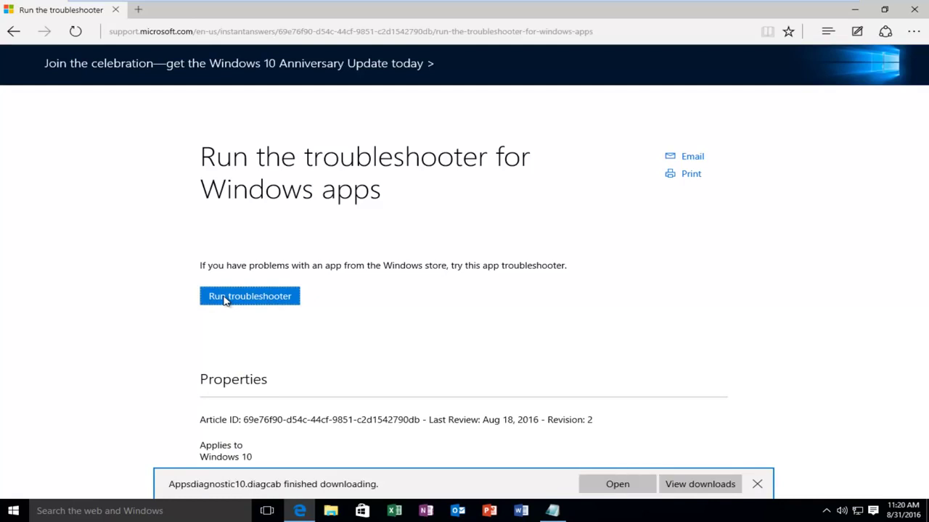
click(603, 481)
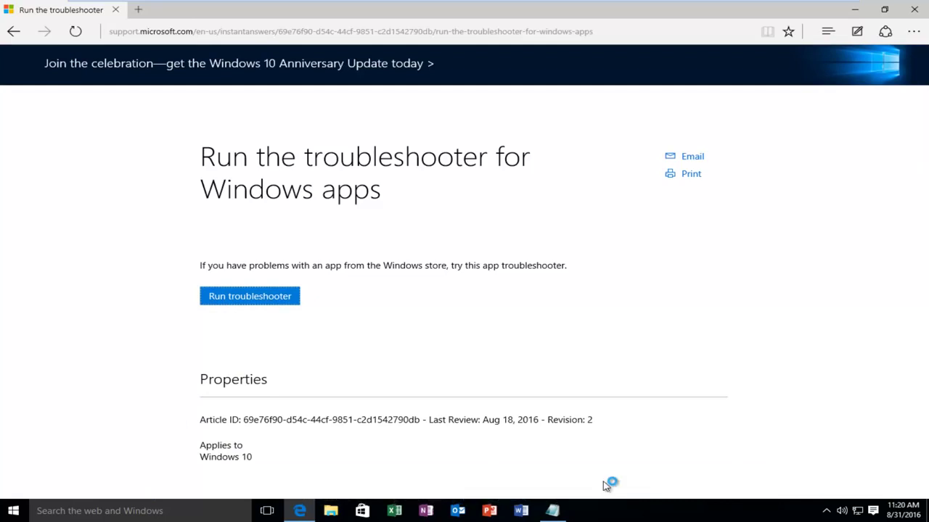
- Minimize Edge and run the Store Apps troubleshooter past the account notice to completion
click(863, 11)
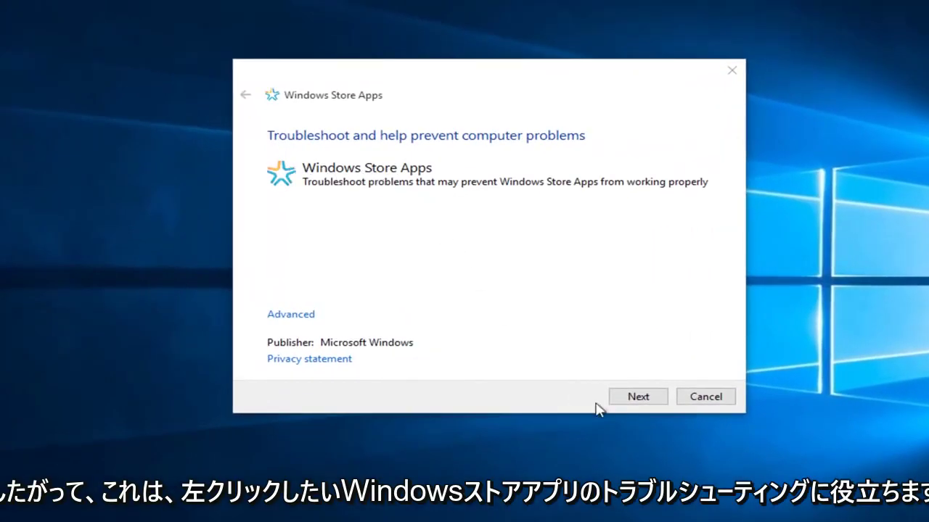
click(631, 407)
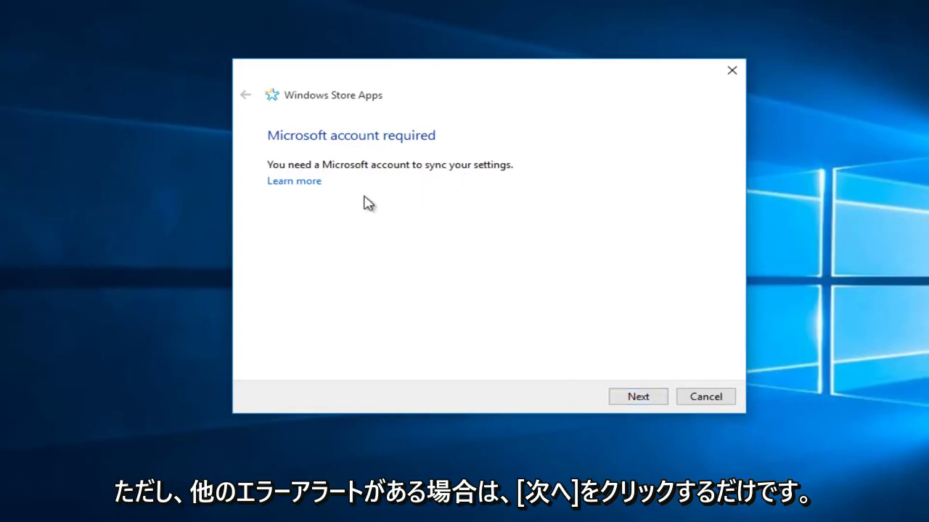
click(639, 396)
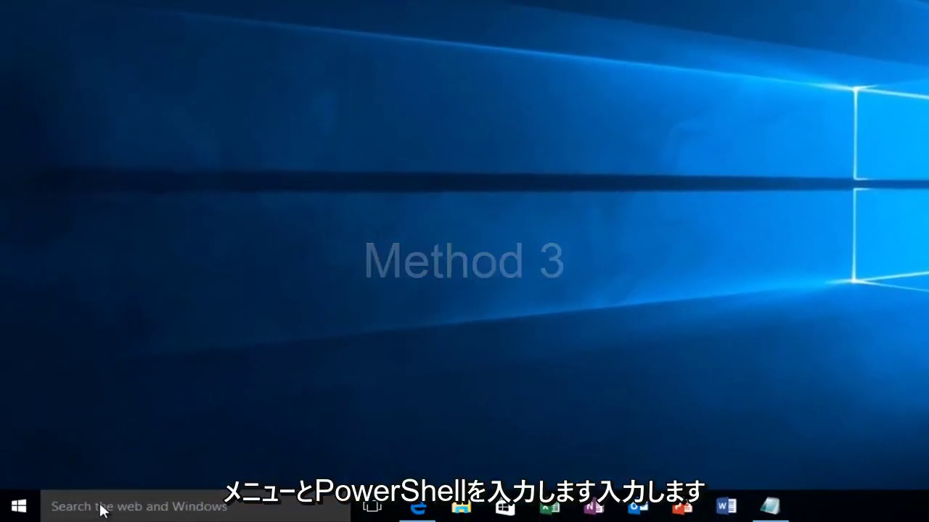
- Find Windows PowerShell via search and launch it as administrator, accepting the UAC prompt
click(101, 510)
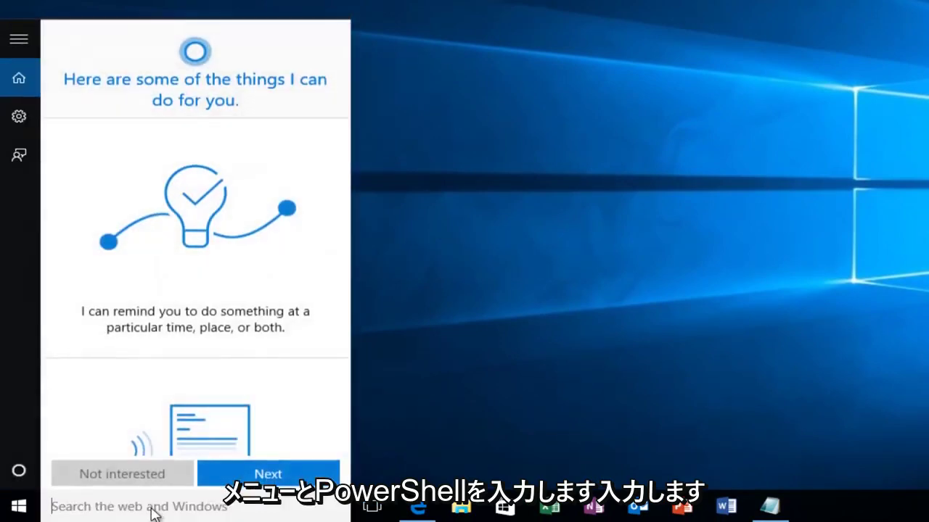
text(p)
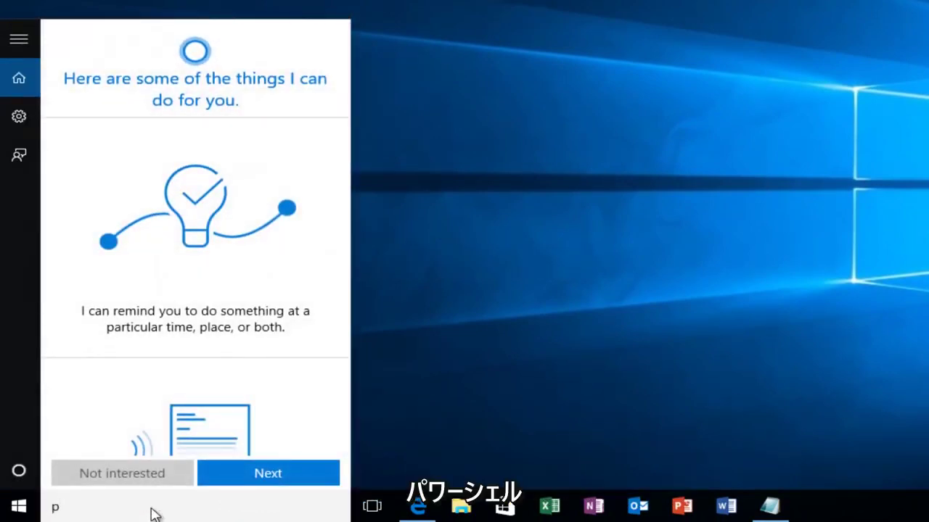
text(owershell)
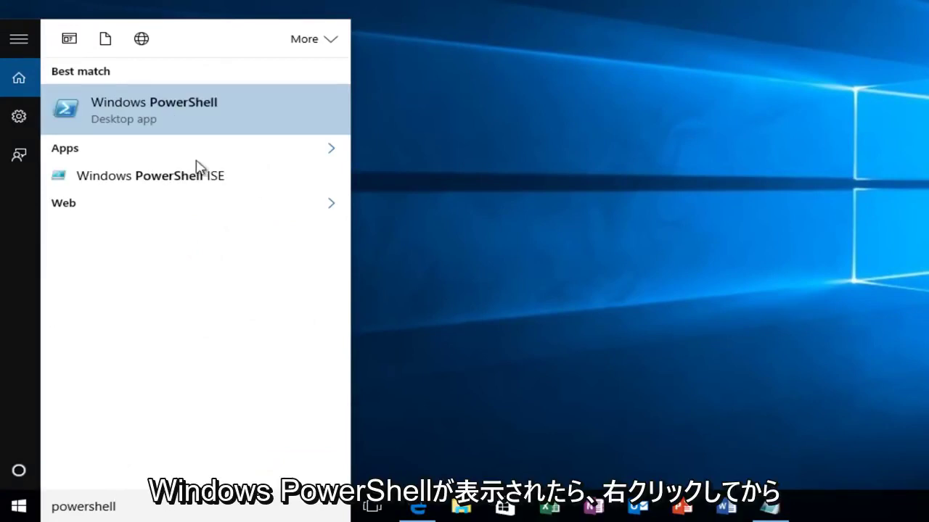
right_click(144, 114)
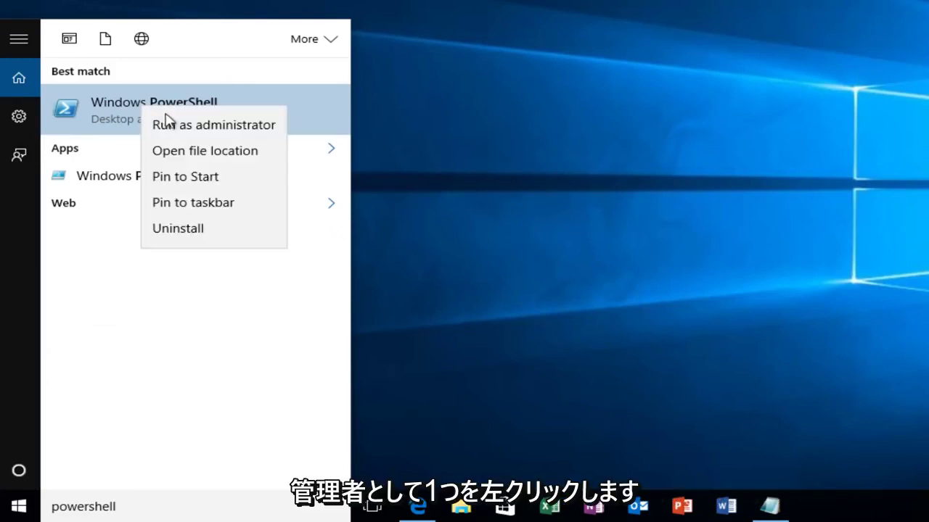
click(224, 129)
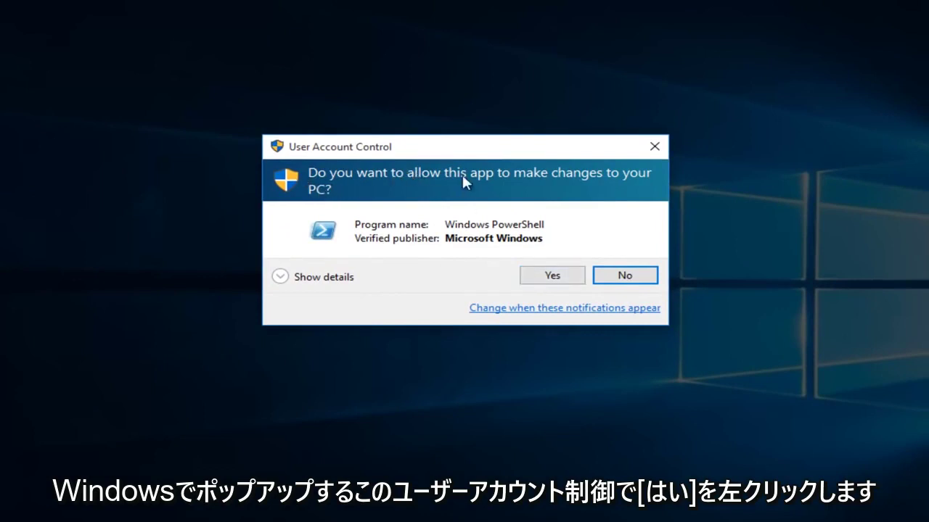
click(539, 274)
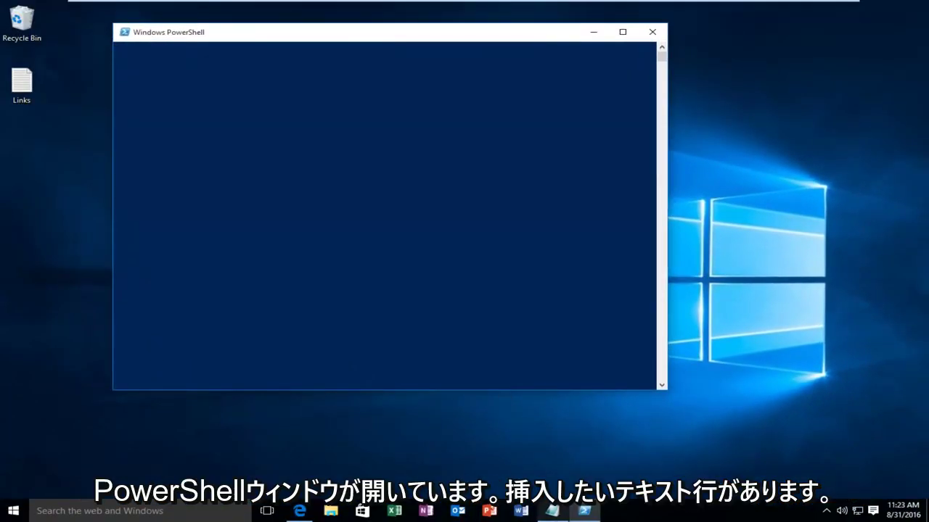
- Copy the Get-AppXPackage re-register command line from the Links note
click(552, 511)
drag(312, 18, 401, 162)
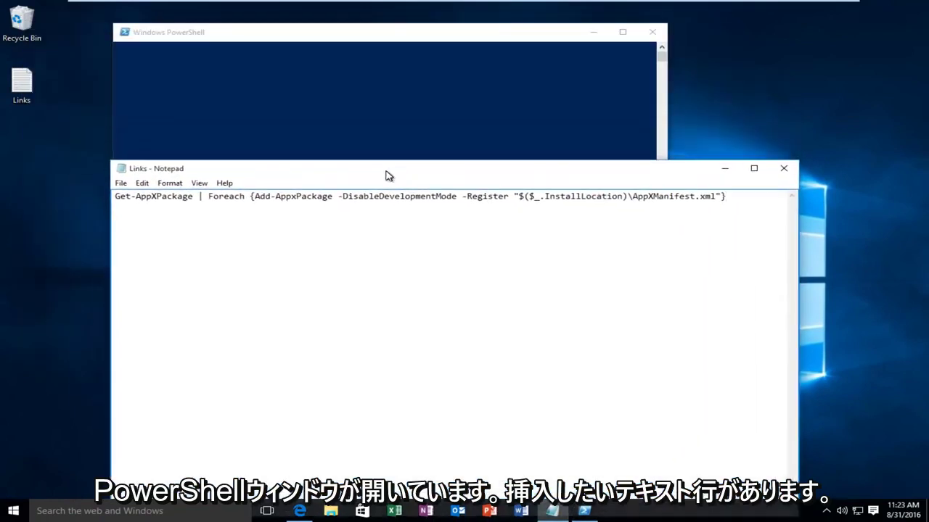
mouse_move(735, 200)
mouse_down()
mouse_move(199, 201)
mouse_move(114, 213)
mouse_up()
right_click(177, 203)
click(187, 236)
- Paste the command into the PowerShell console and let it run
click(314, 38)
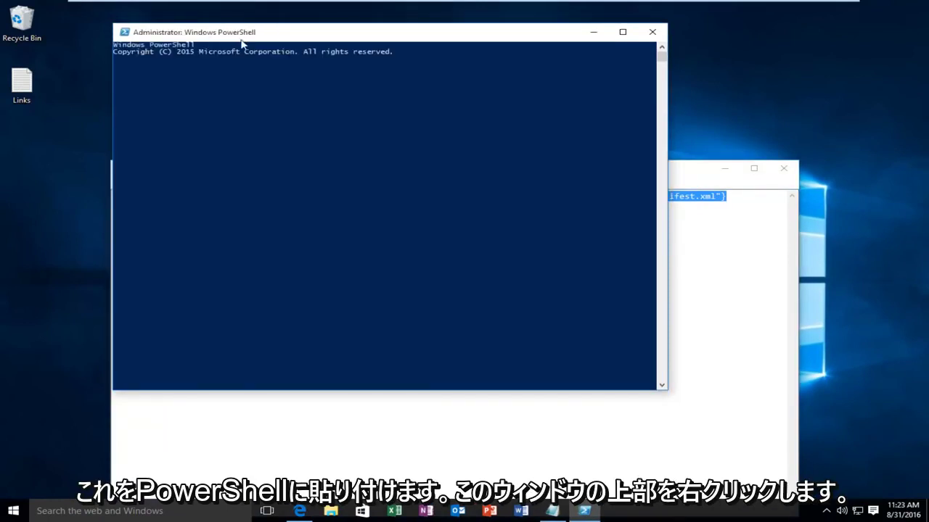
right_click(371, 37)
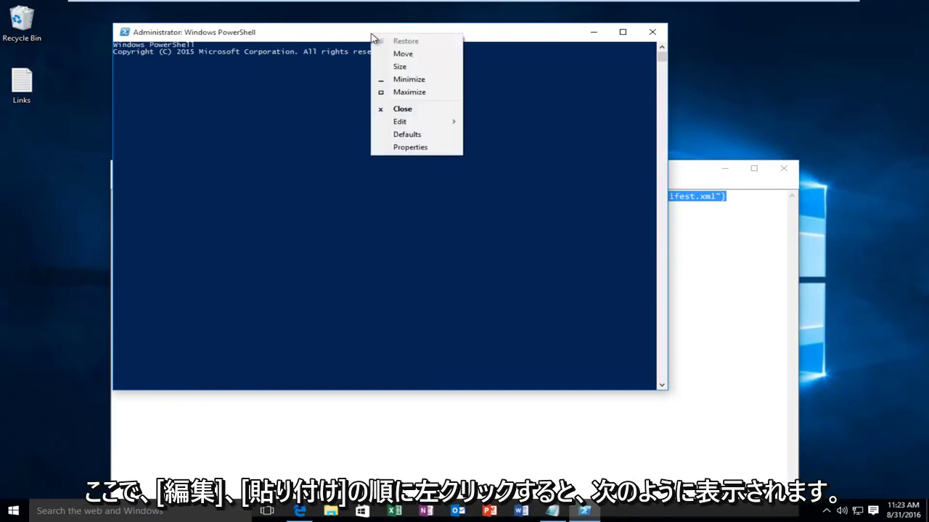
click(404, 124)
click(496, 149)
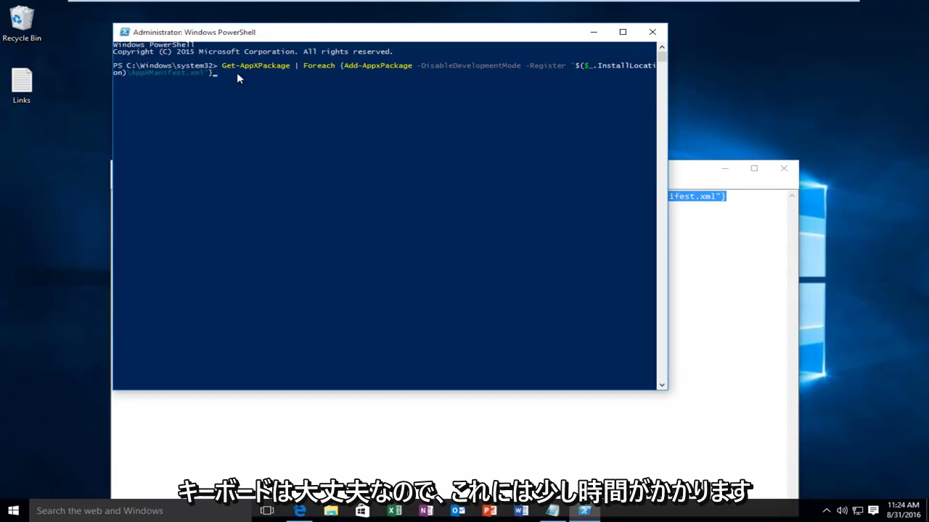
click(237, 74)
key(Escape)
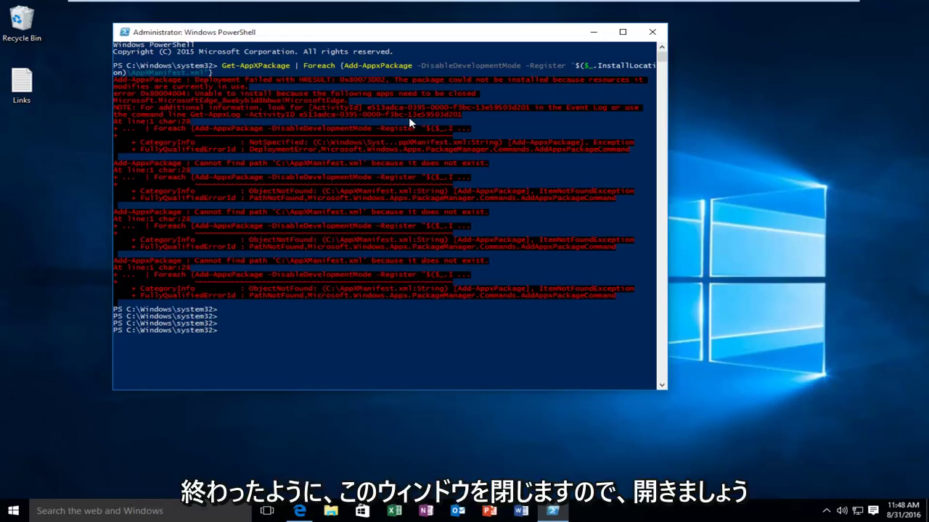
- Close PowerShell and relaunch Microsoft Store from the taskbar
click(649, 32)
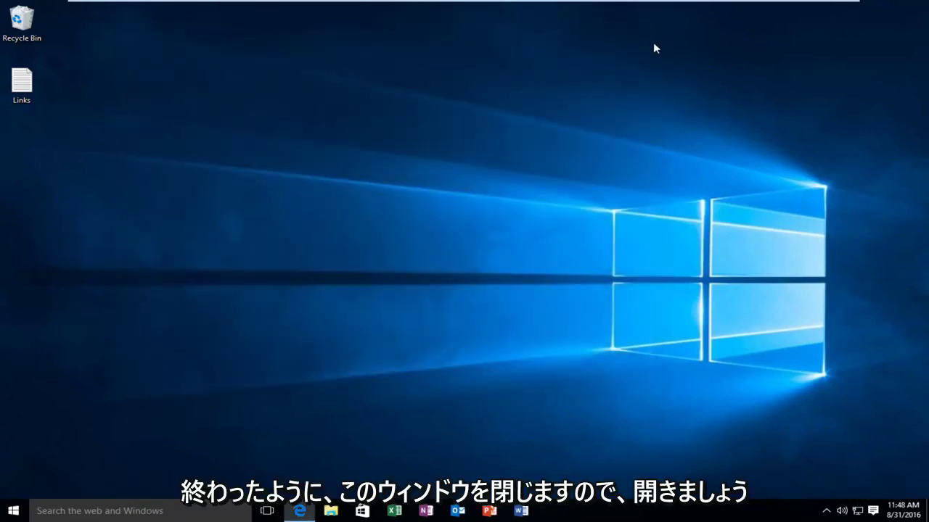
click(362, 511)
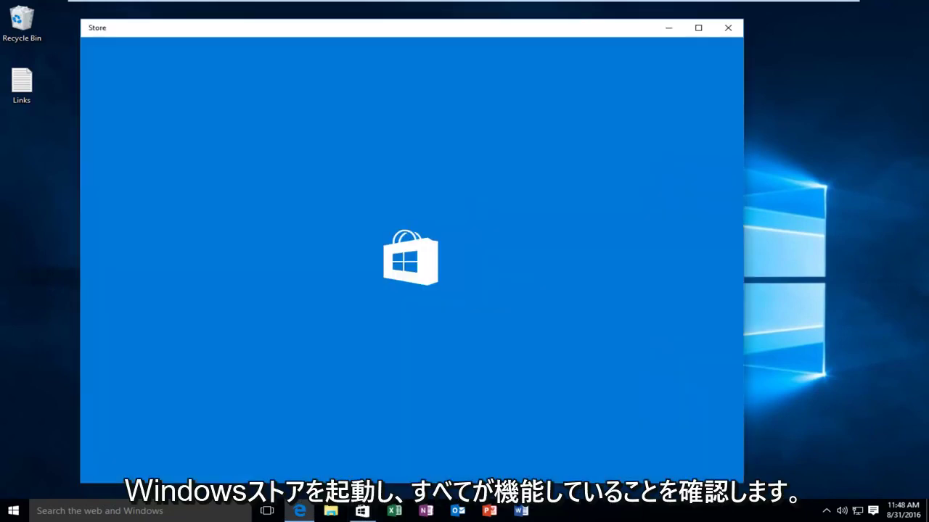